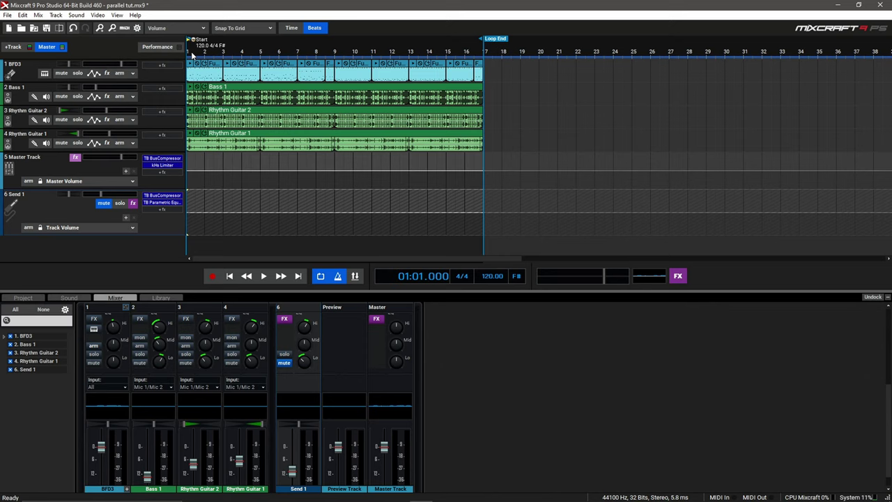
# Audition the soloed BFD3 drums with Send 1 muted.
pyautogui.press('space')
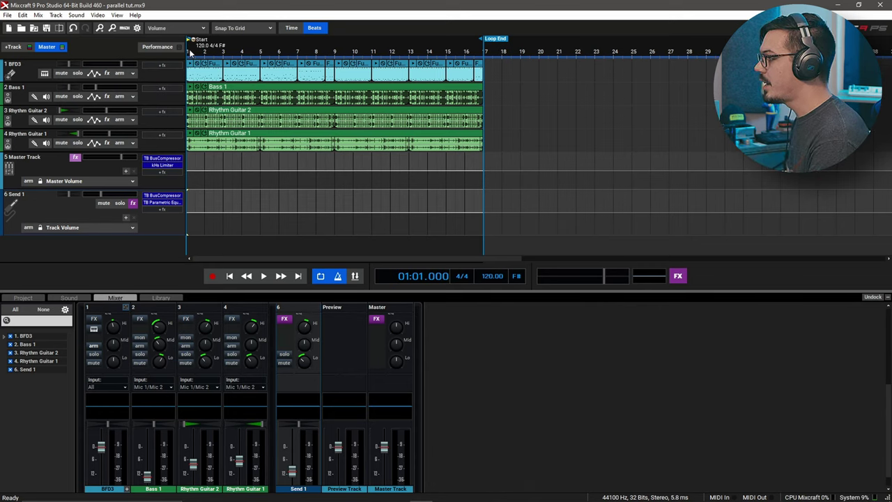
pyautogui.press('space')
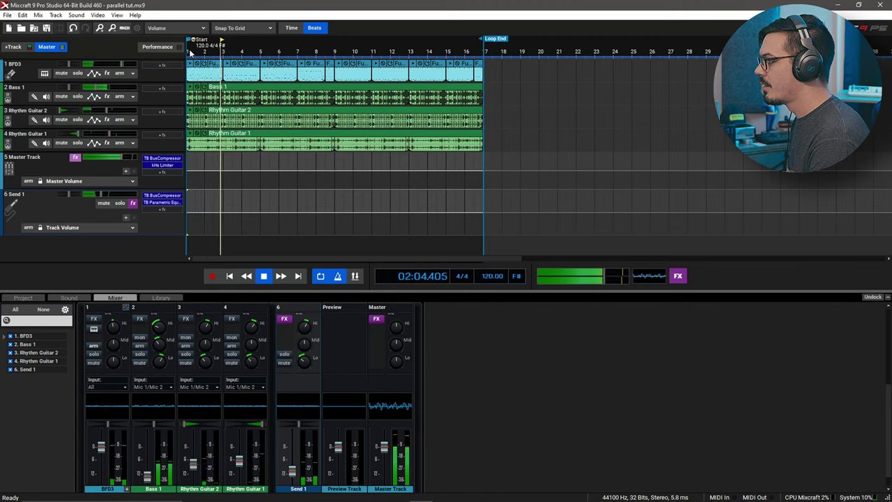
pyautogui.press('space')
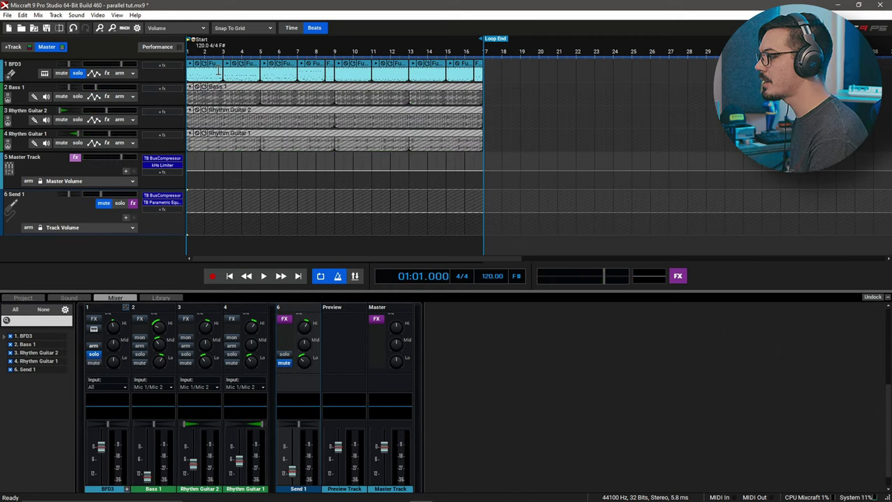
pyautogui.press('space')
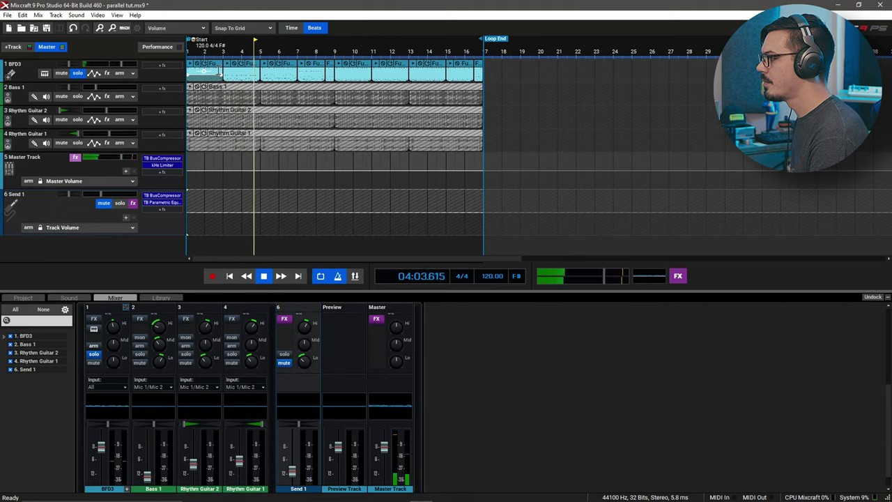
pyautogui.press('space')
# Unmute Send 1 and play the soloed drums with the parallel compression blended in.
pyautogui.click(101, 203)
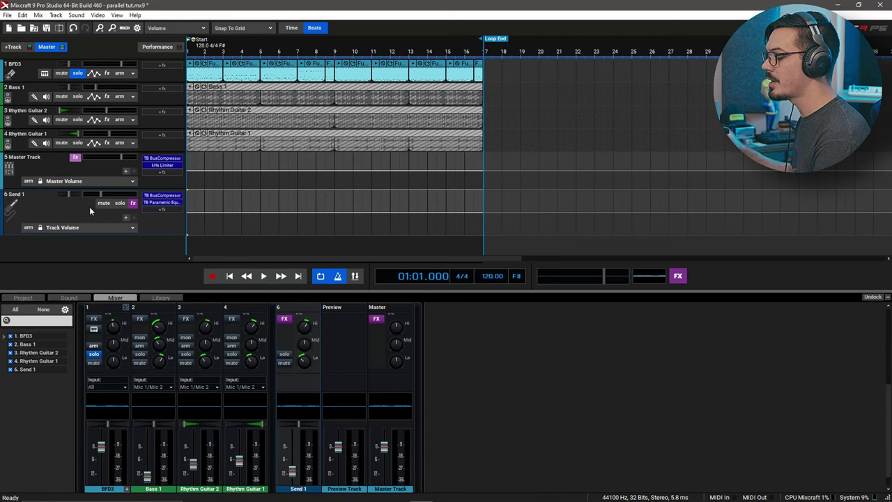
pyautogui.press('space')
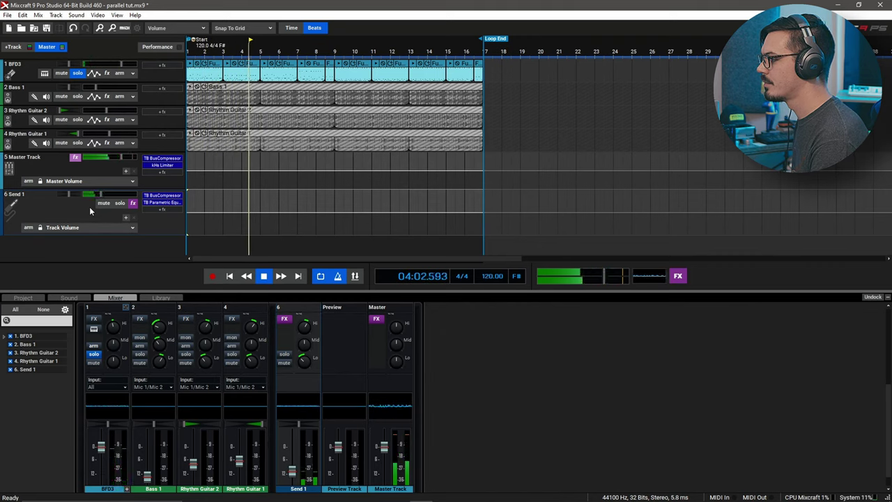
pyautogui.press('space')
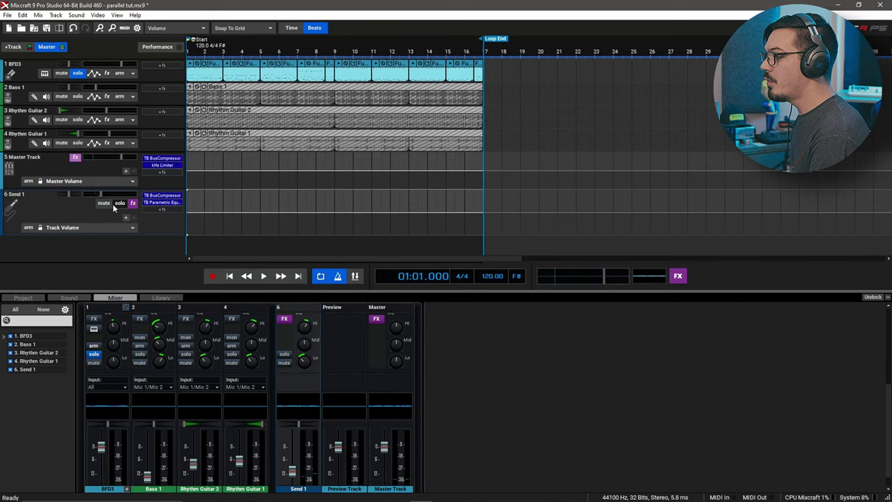
# Unsolo the BFD3 drum track and play the full mix.
pyautogui.click(82, 75)
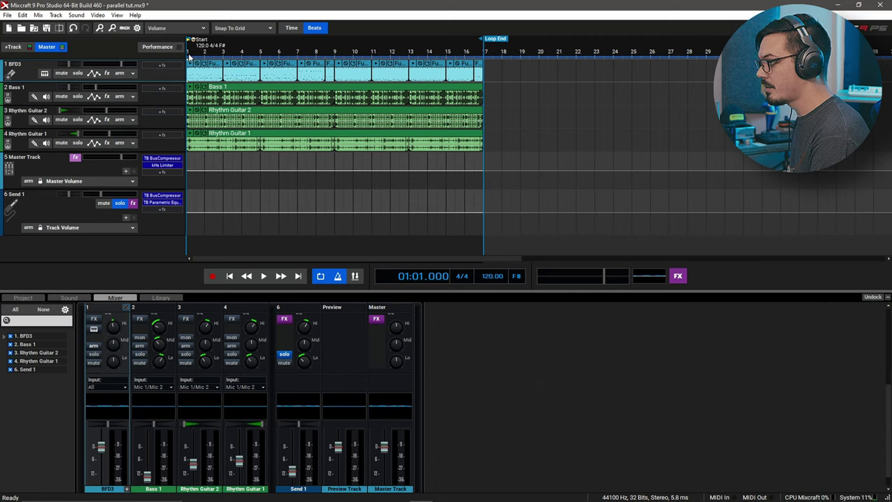
pyautogui.press('space')
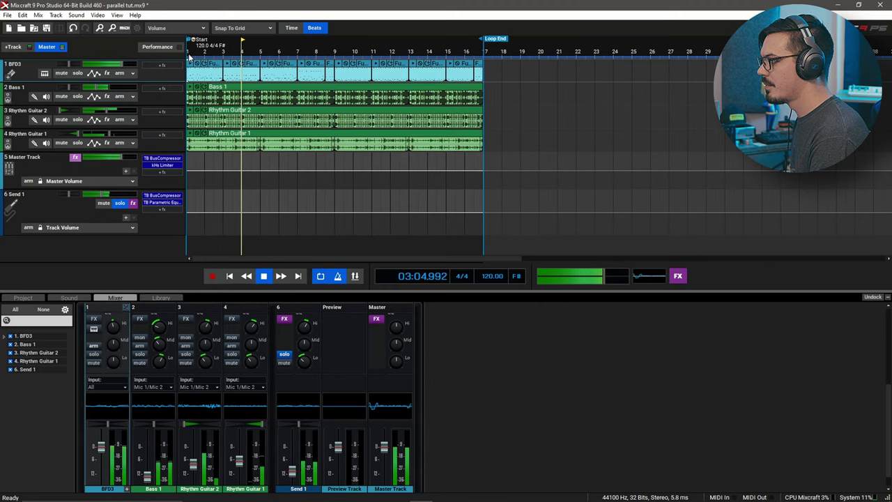
pyautogui.press('space')
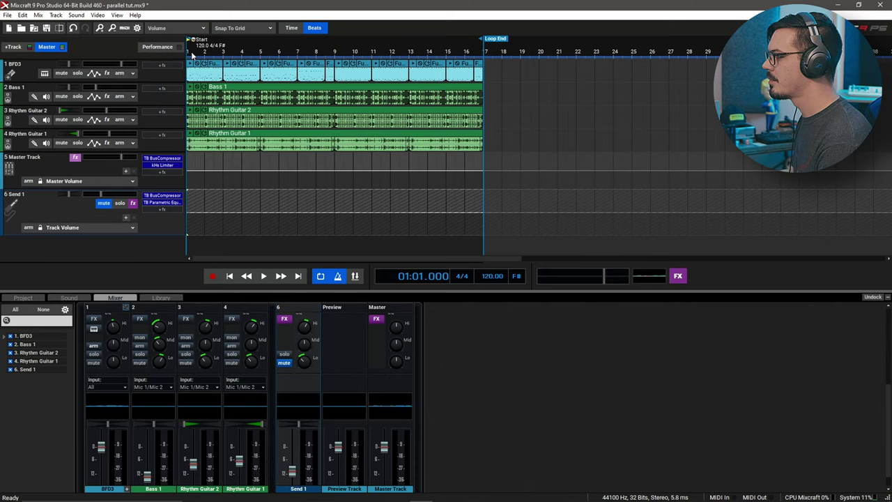
# Play the full mix twice, then mute Send 1 again.
pyautogui.press('space')
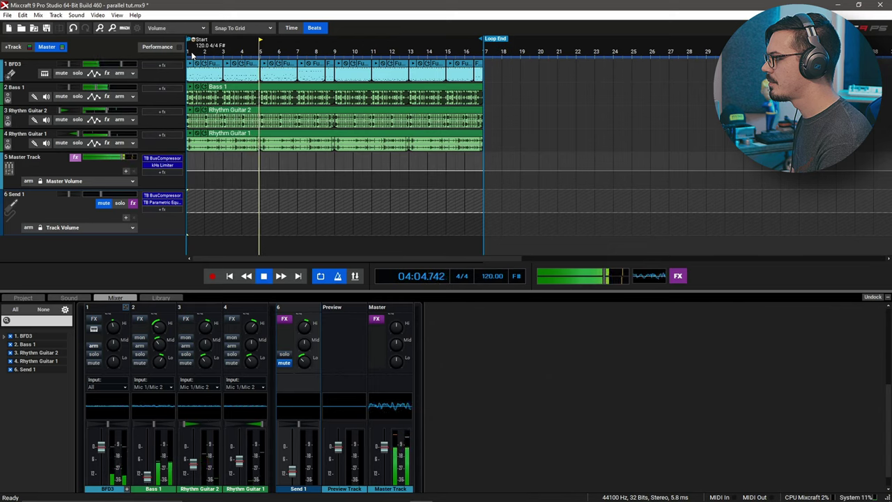
pyautogui.press('space')
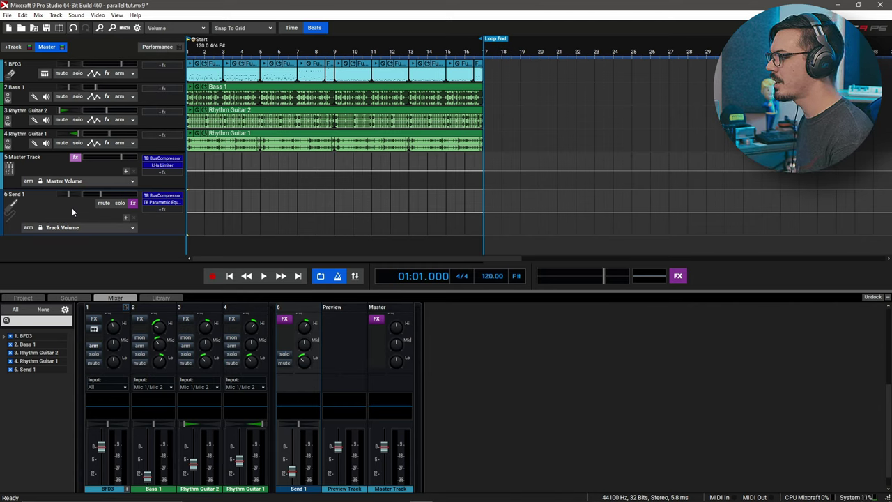
pyautogui.press('space')
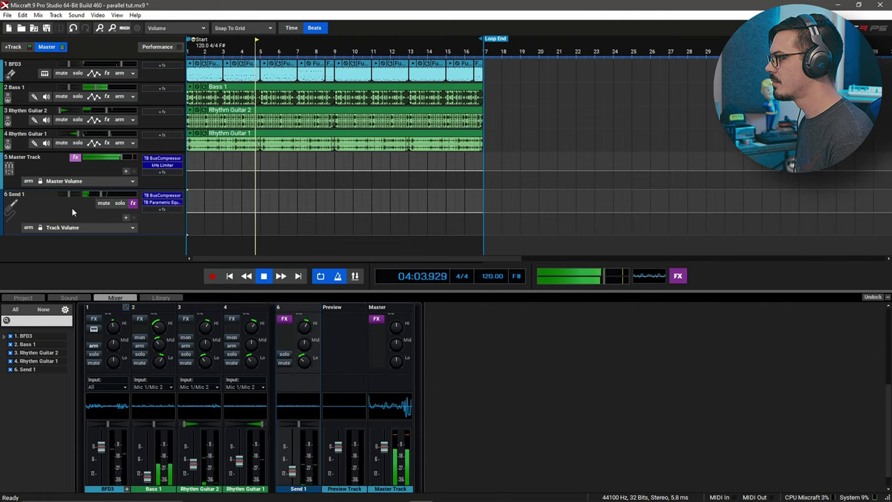
pyautogui.press('space')
pyautogui.press('m')
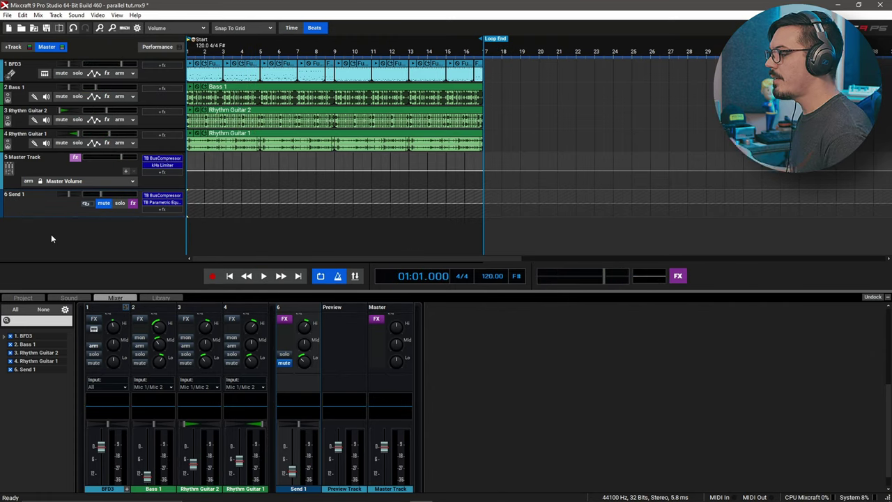
# Add a new send track and rename it 'comp 2'.
pyautogui.rightClick(51, 238)
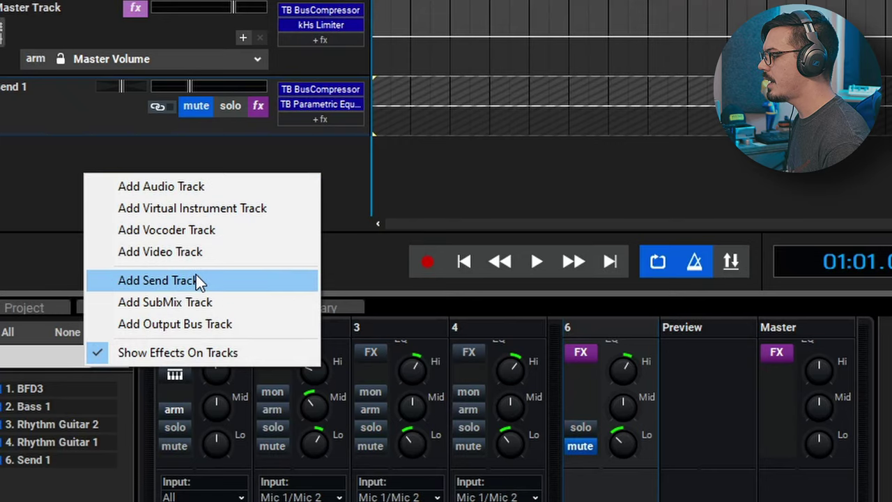
pyautogui.click(197, 278)
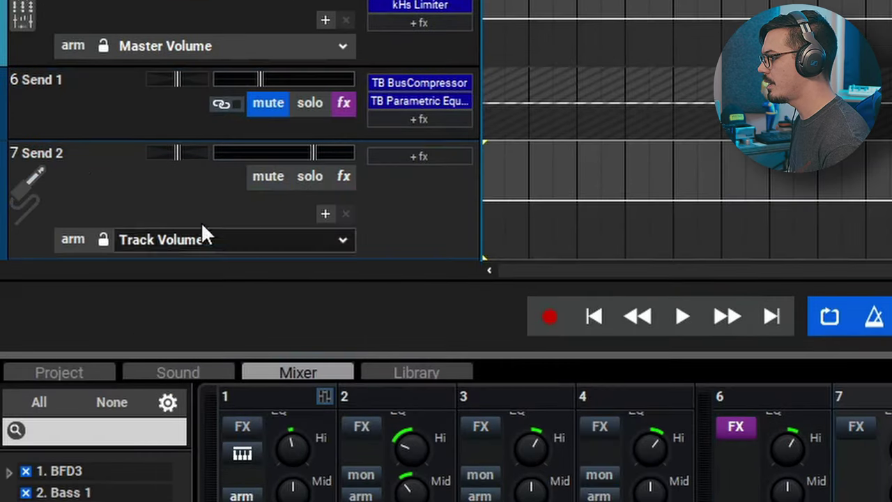
pyautogui.doubleClick(56, 127)
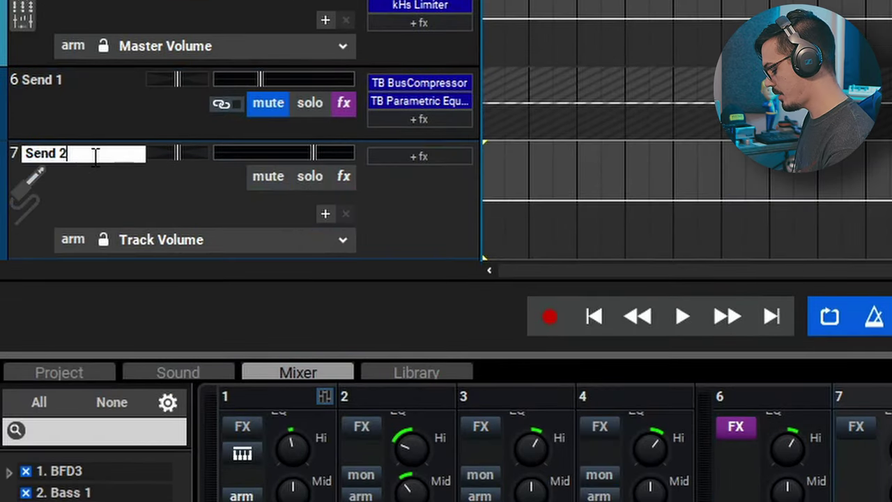
pyautogui.hotkey('ctrl', 'a')
pyautogui.write('co')
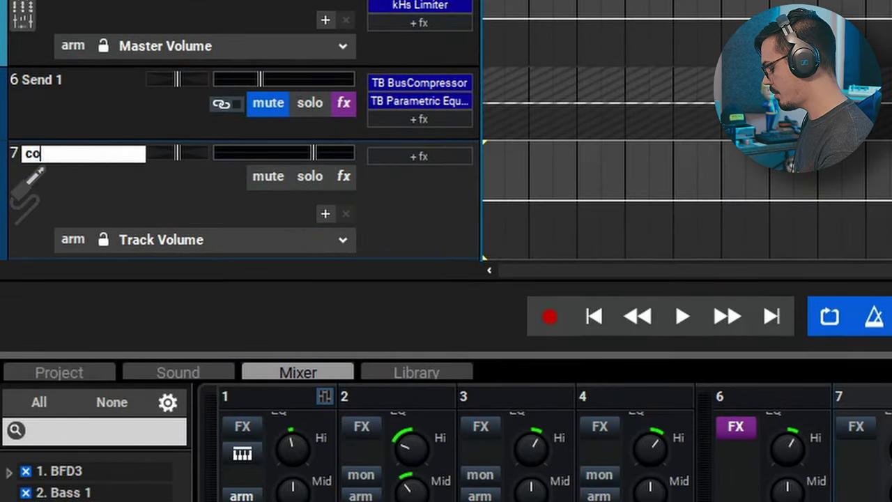
pyautogui.write('mp 2')
pyautogui.press('Return')
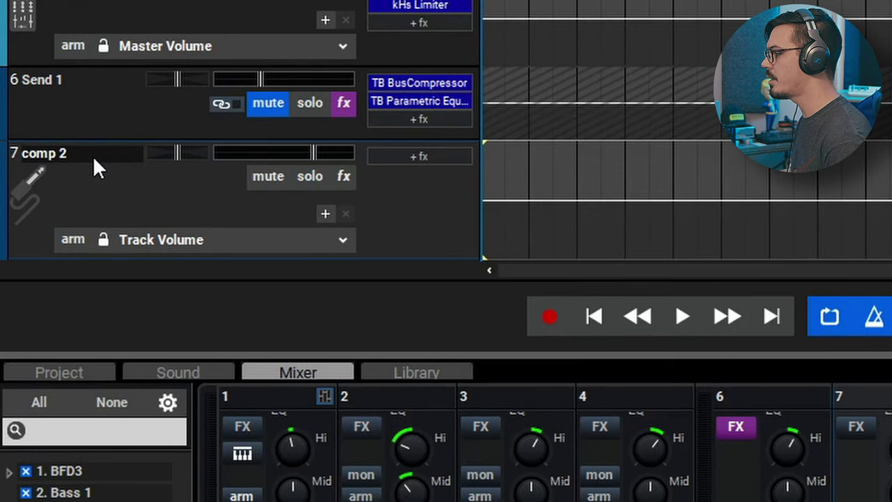
# Search comp 2's effects list for 'bus' and add TB BusCompressor.
pyautogui.click(395, 156)
pyautogui.write('bu')
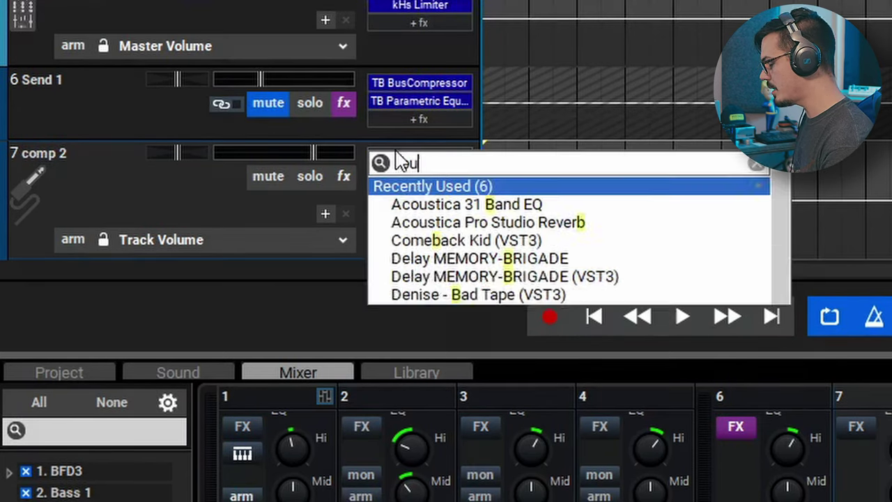
pyautogui.write('s')
pyautogui.click(429, 223)
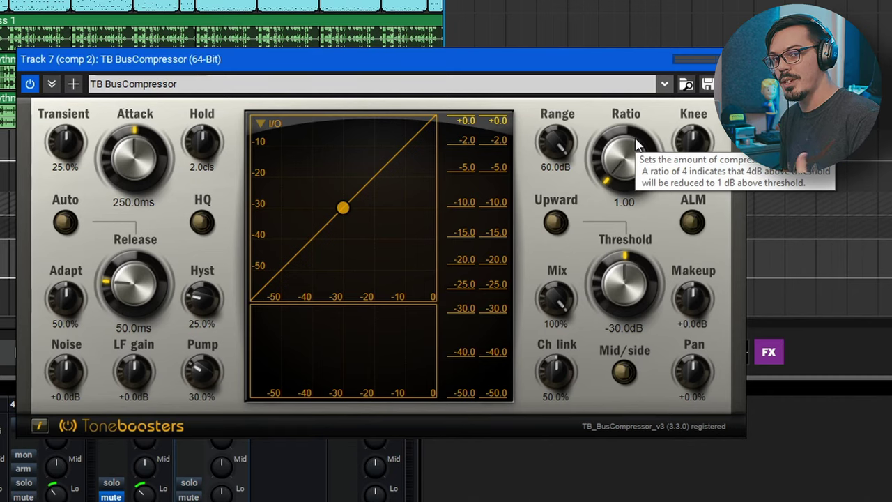
# Set TB BusCompressor to ratio 10.00, 3.3ms attack, 12.3ms release, with ALM on.
pyautogui.moveTo(629, 154); pyautogui.dragTo(623, 122)
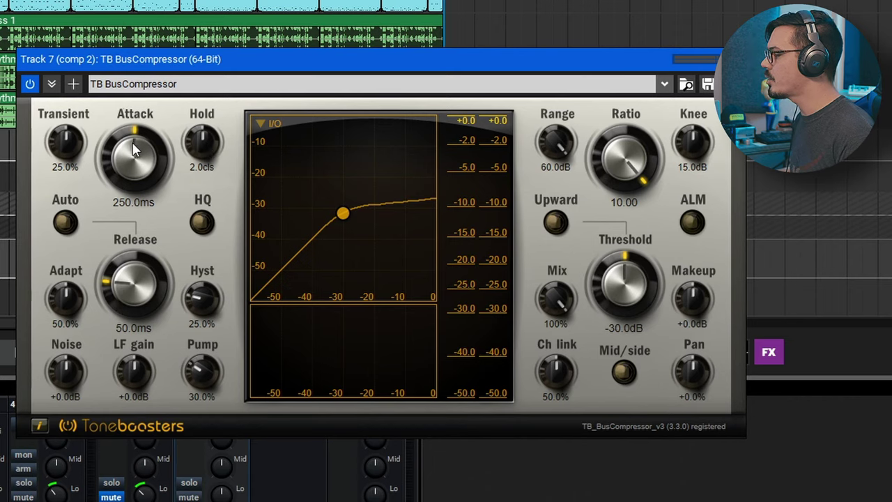
pyautogui.moveTo(134, 150); pyautogui.dragTo(131, 240)
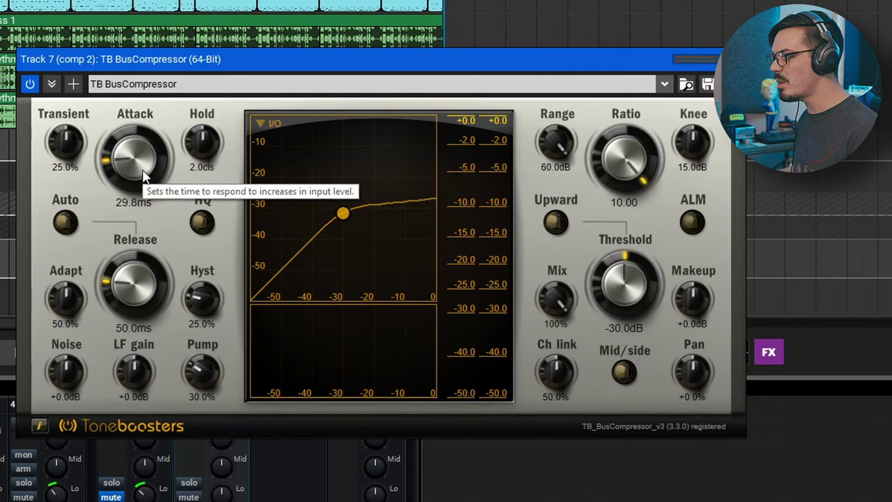
pyautogui.moveTo(143, 175); pyautogui.dragTo(141, 113)
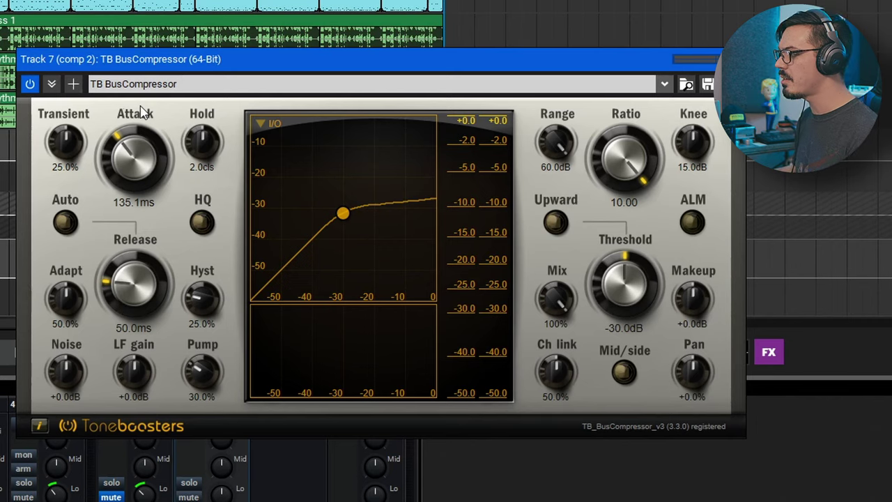
pyautogui.moveTo(137, 161); pyautogui.dragTo(128, 247)
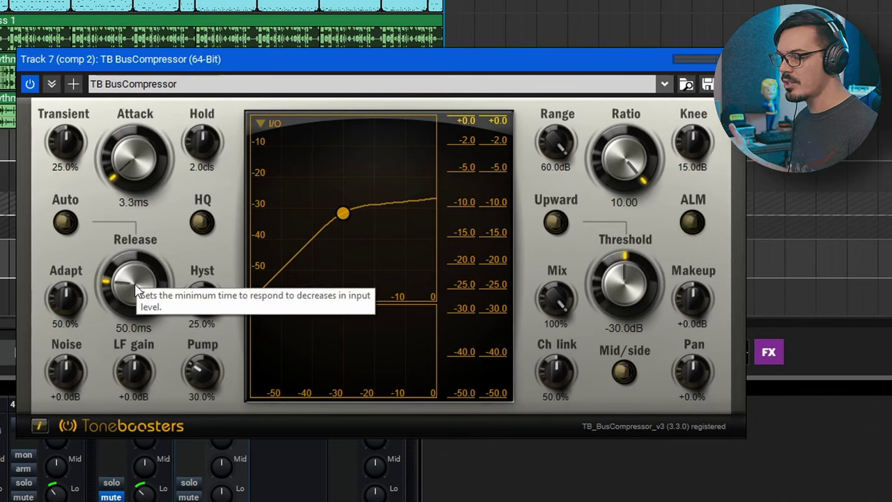
pyautogui.moveTo(137, 291); pyautogui.dragTo(122, 325)
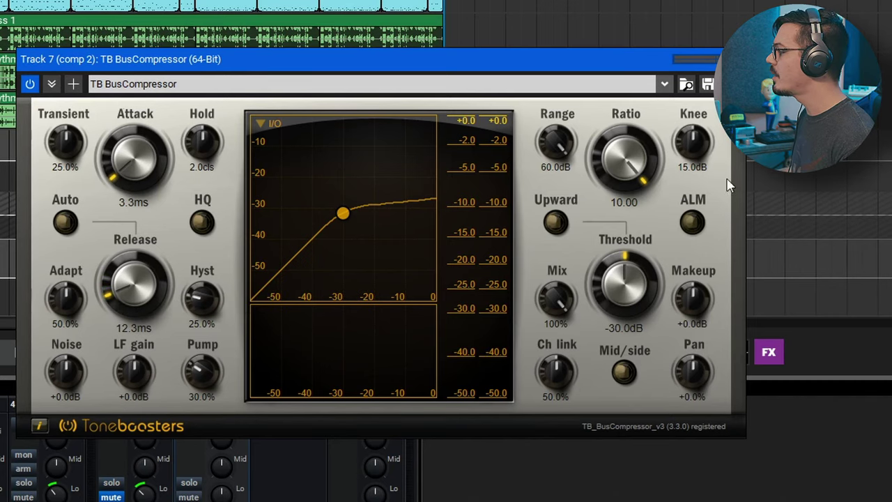
pyautogui.click(693, 223)
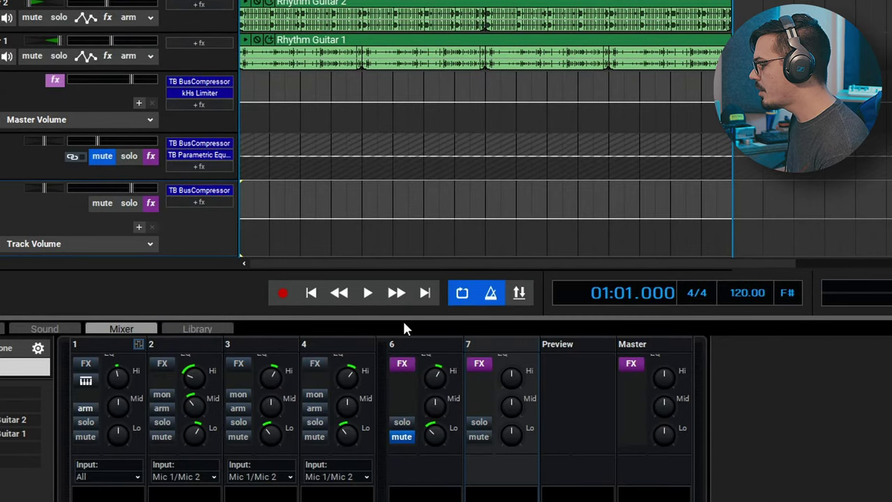
# Enlarge the mixer to show send and compressor rows, check its preferences, and solo drum channel 1.
pyautogui.moveTo(403, 317); pyautogui.dragTo(403, 66)
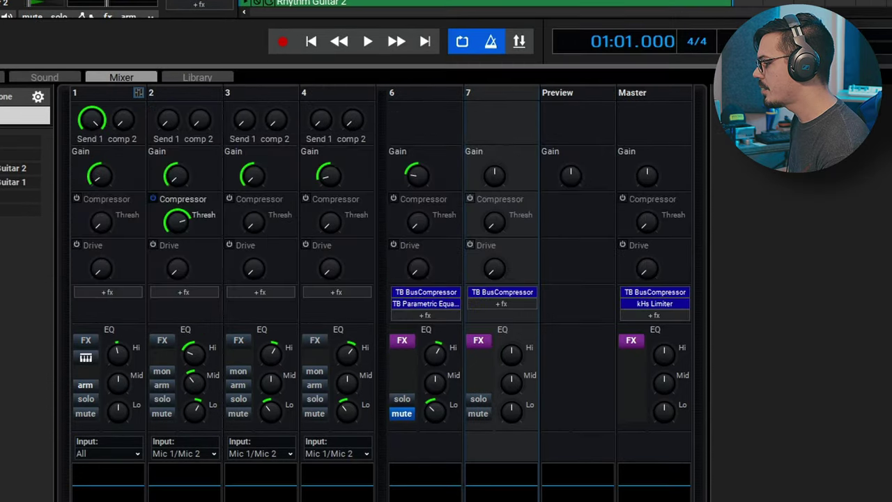
pyautogui.click(104, 92)
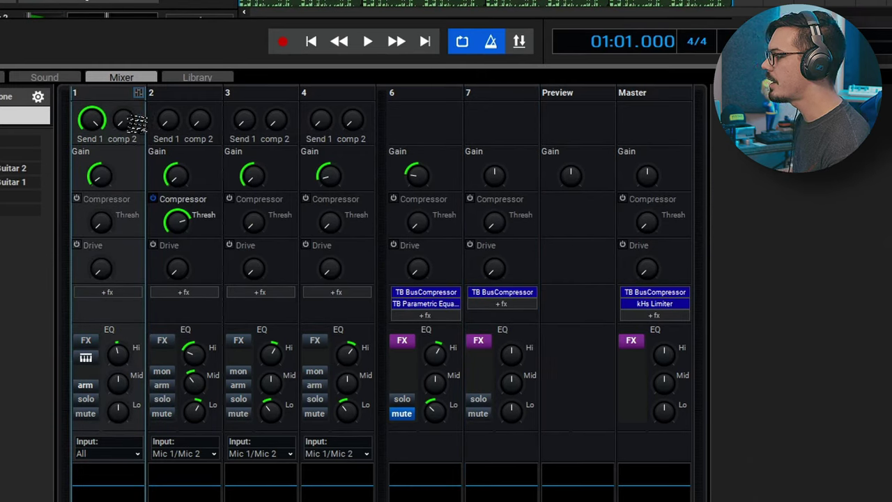
pyautogui.click(38, 99)
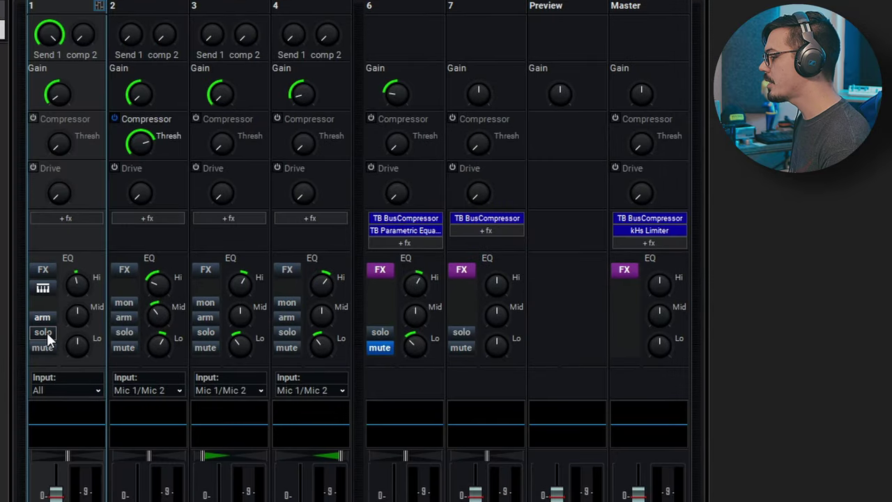
pyautogui.click(43, 332)
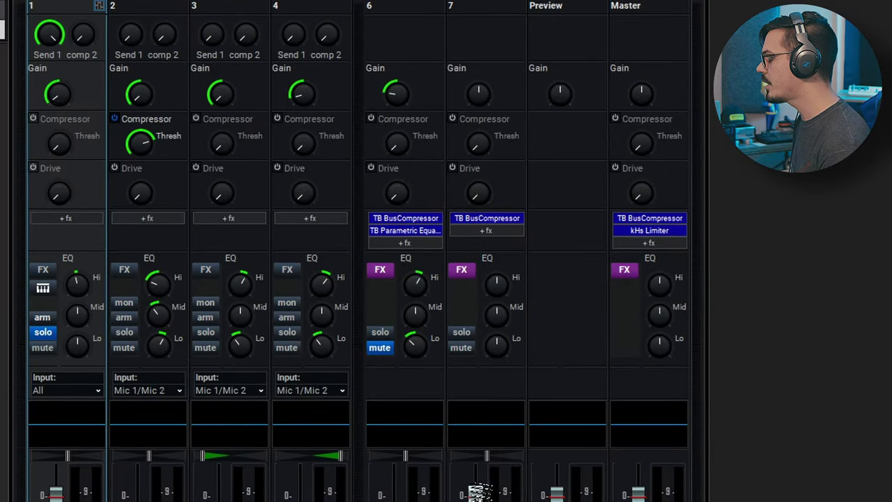
pyautogui.click(468, 484)
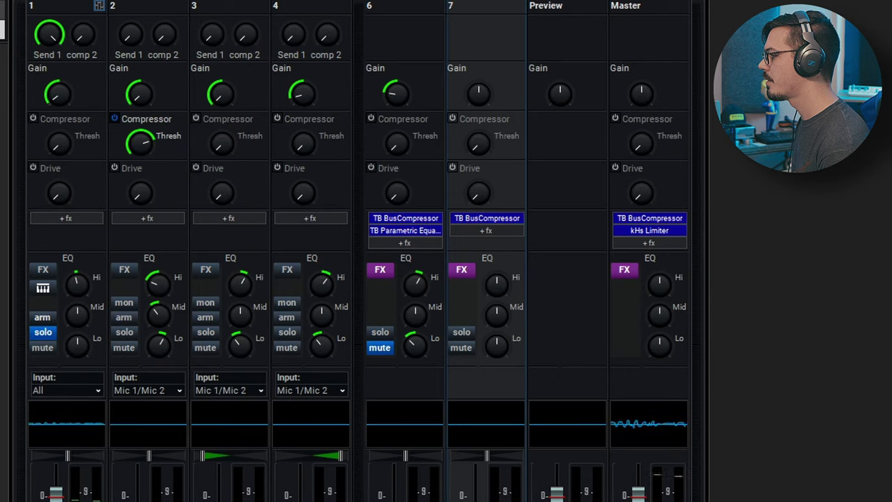
# Raise channel 1's comp 2 send to 92, solo comp 2, and open its TB BusCompressor.
pyautogui.moveTo(81, 36); pyautogui.dragTo(82, 25)
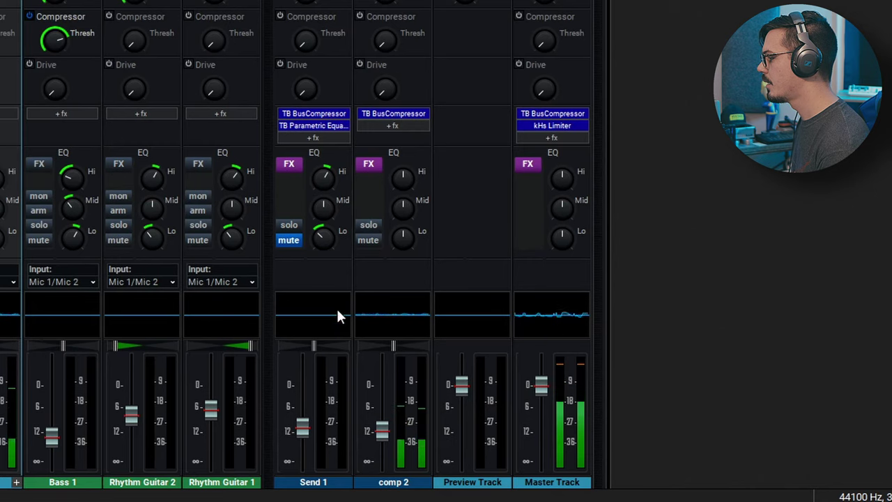
pyautogui.click(368, 225)
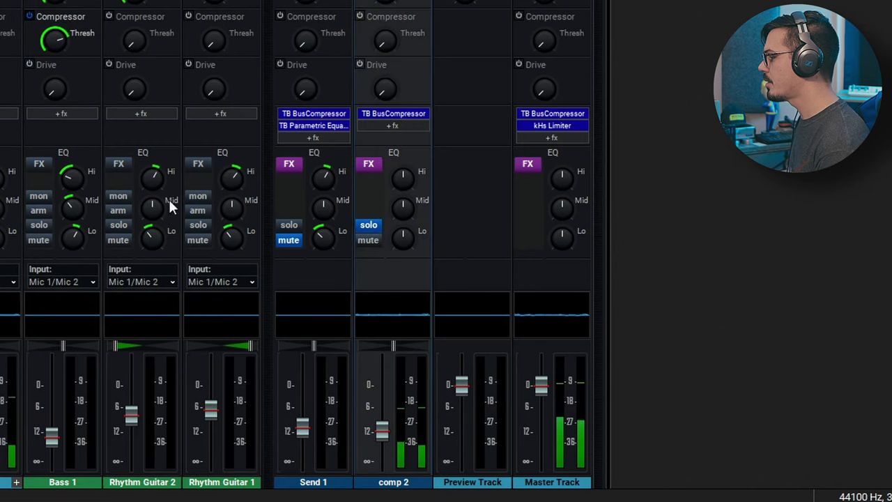
pyautogui.click(393, 113)
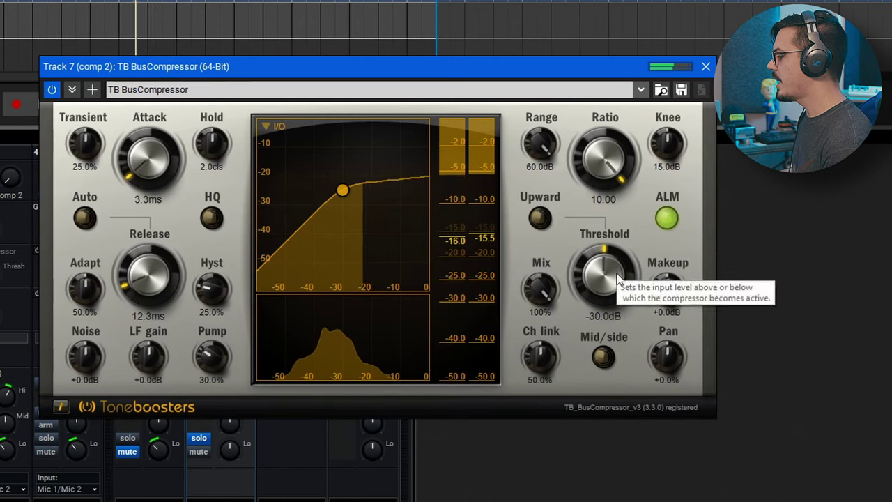
# Drop the compressor threshold sharply and raise makeup gain to about +10.7 dB.
pyautogui.moveTo(614, 271); pyautogui.dragTo(599, 381)
pyautogui.moveTo(675, 303); pyautogui.dragTo(680, 221)
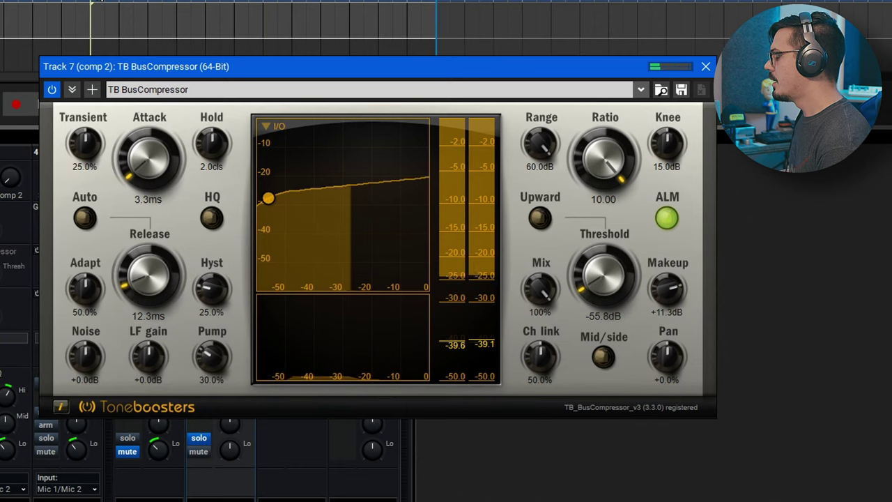
pyautogui.press('space')
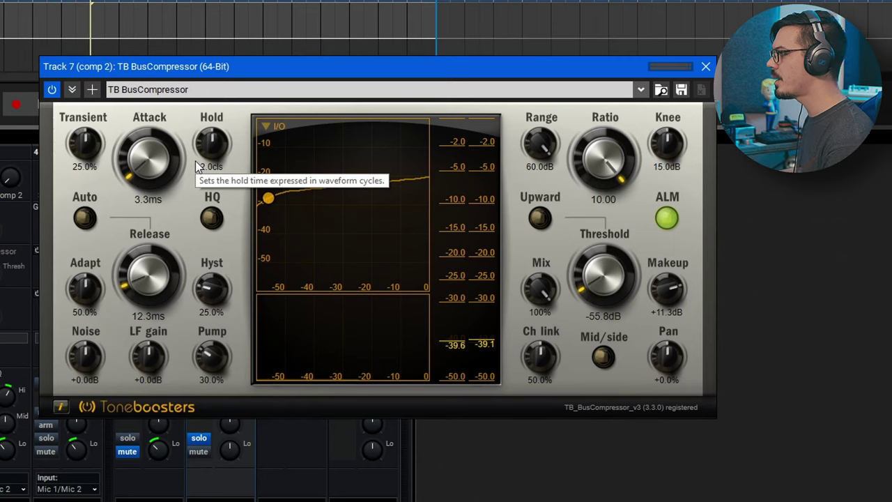
# During playback, lengthen attack to 136.9 ms, settle threshold at -51.6 dB, then close the compressor.
pyautogui.press('space')
pyautogui.scroll(3, 146, 163)
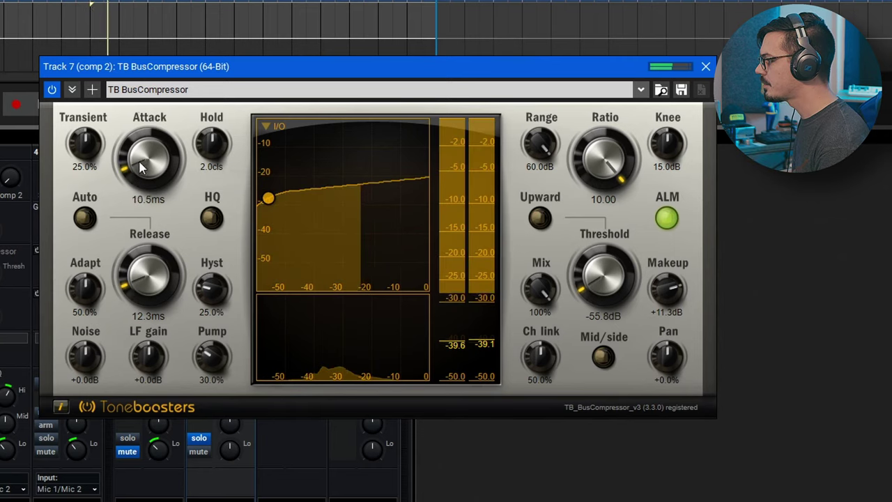
pyautogui.moveTo(141, 166); pyautogui.dragTo(145, 103)
pyautogui.scroll(1, 141, 259)
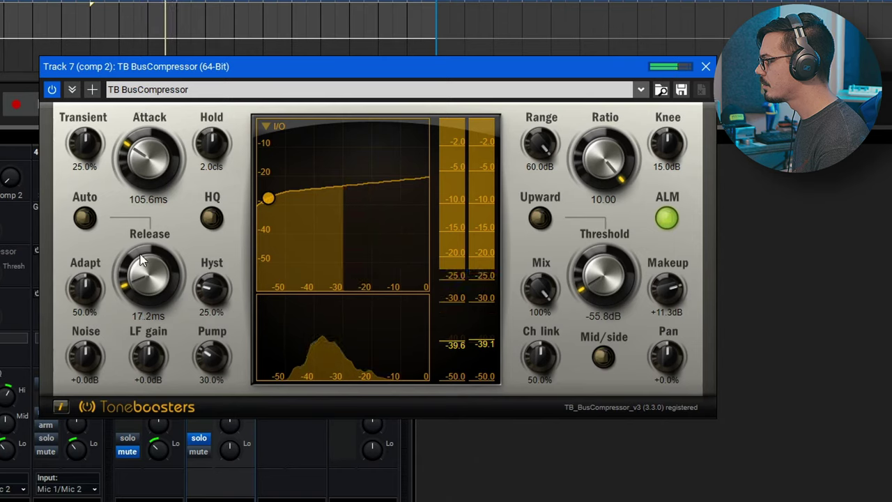
pyautogui.moveTo(268, 198); pyautogui.dragTo(280, 190)
pyautogui.scroll(1, 148, 179)
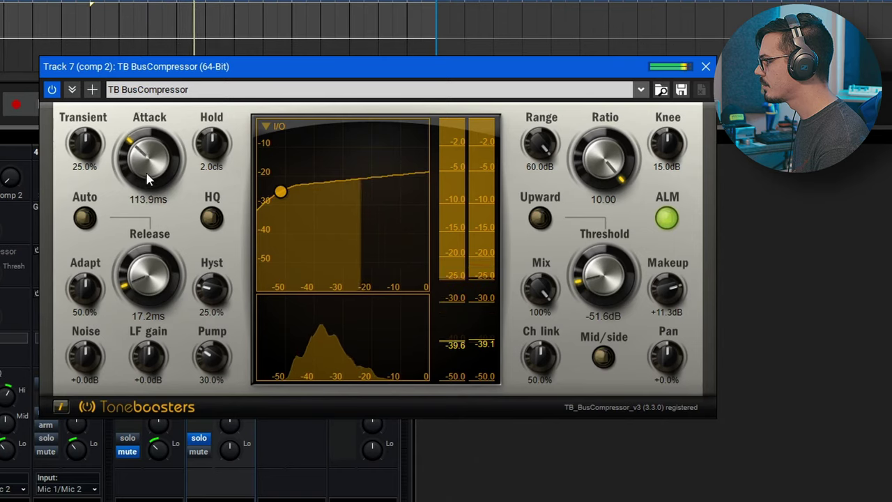
pyautogui.scroll(2, 148, 179)
pyautogui.scroll(-1, 662, 303)
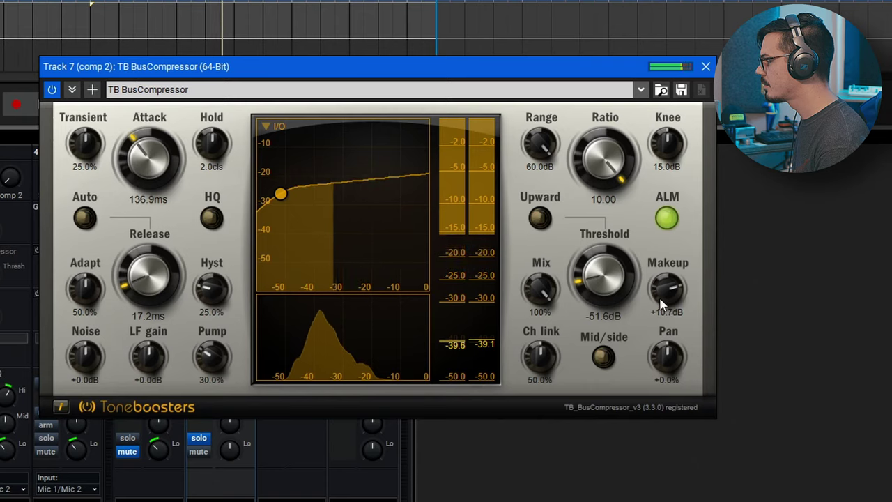
pyautogui.click(706, 66)
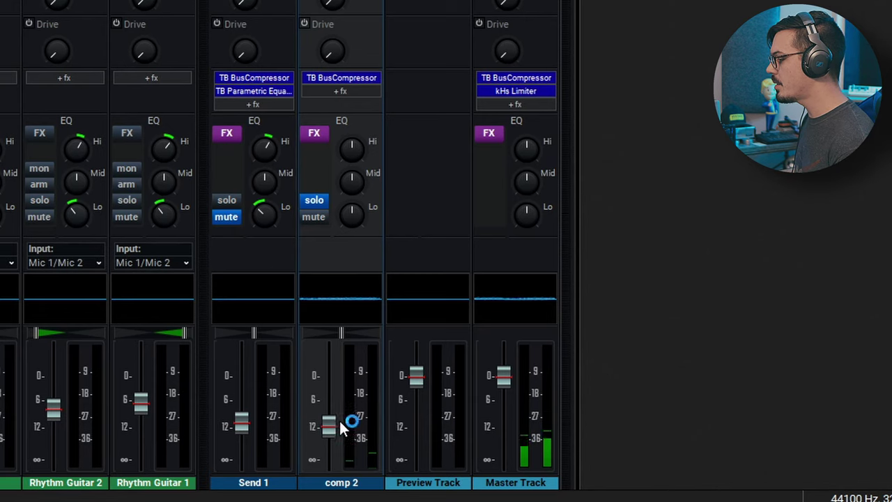
# Pull comp 2's fader to -inf, unsolo it, and try levels around -24 dB during playback.
pyautogui.moveTo(329, 425); pyautogui.dragTo(332, 486)
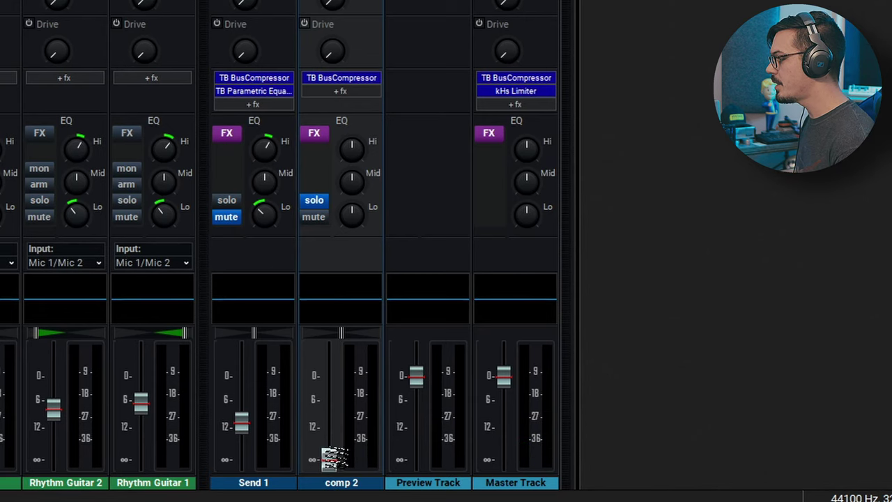
pyautogui.click(313, 202)
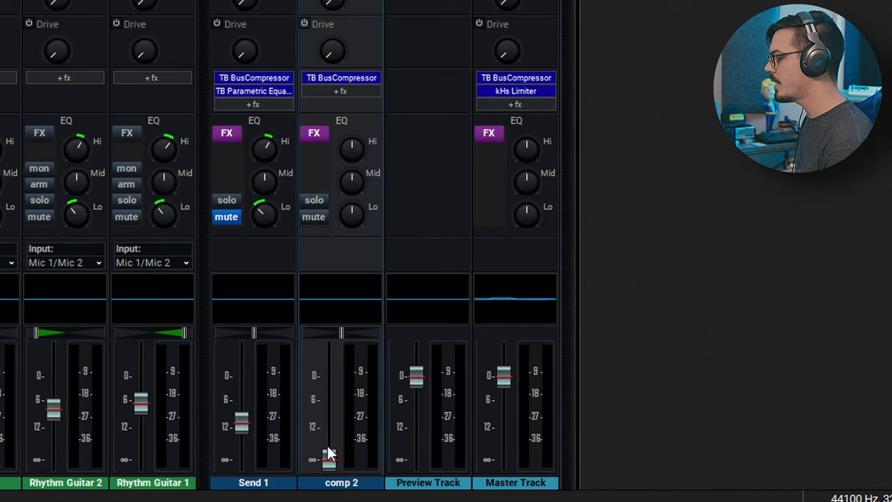
pyautogui.press('space')
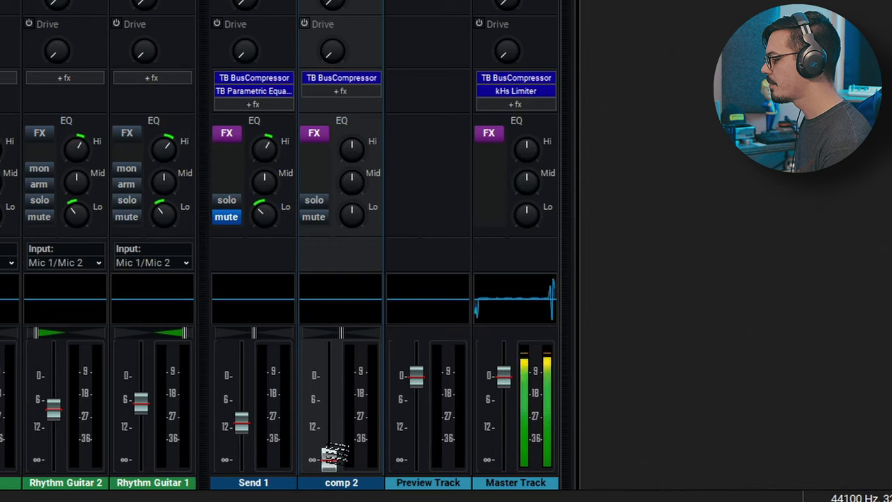
pyautogui.moveTo(334, 456); pyautogui.dragTo(333, 445)
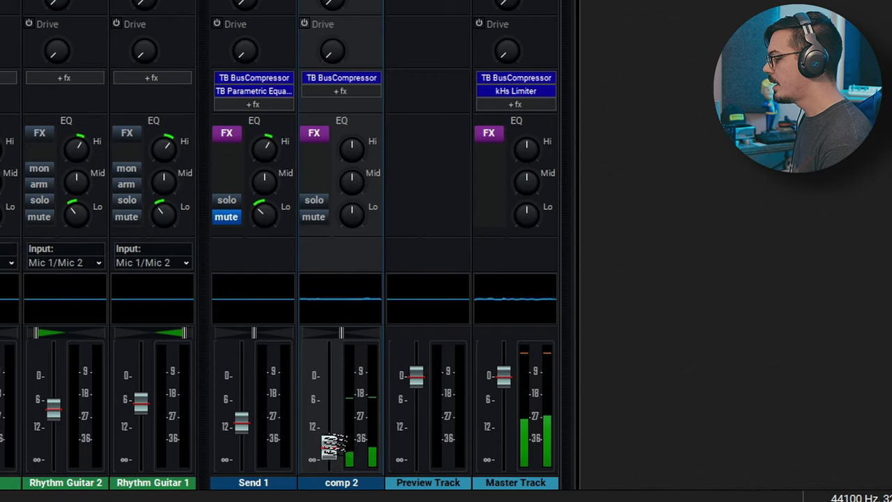
pyautogui.click(333, 446)
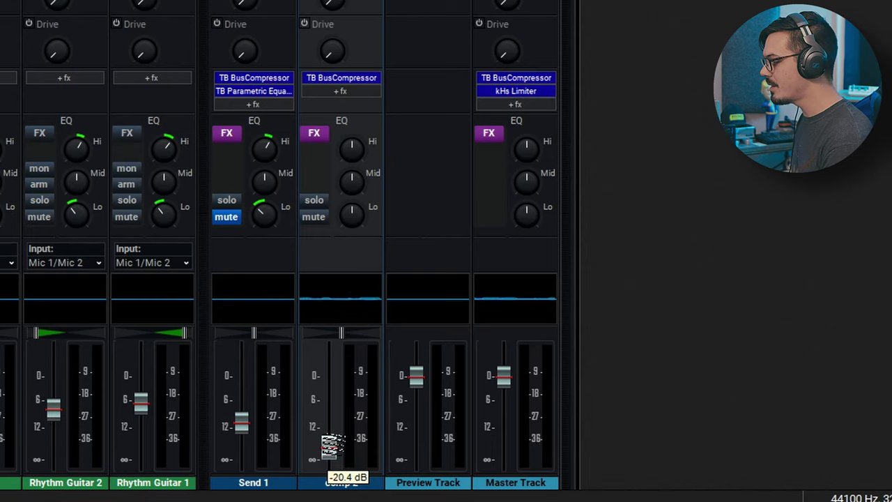
pyautogui.moveTo(333, 446)
pyautogui.mouseDown()
pyautogui.moveTo(334, 401)
pyautogui.moveTo(329, 458)
pyautogui.mouseUp()
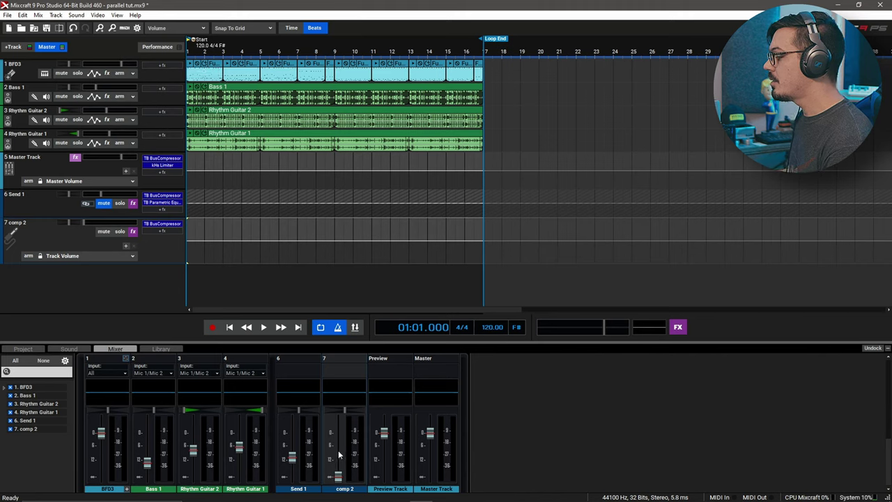
# Play the mix while raising comp 2's fader to about -19.8 dB, then stop.
pyautogui.press('space')
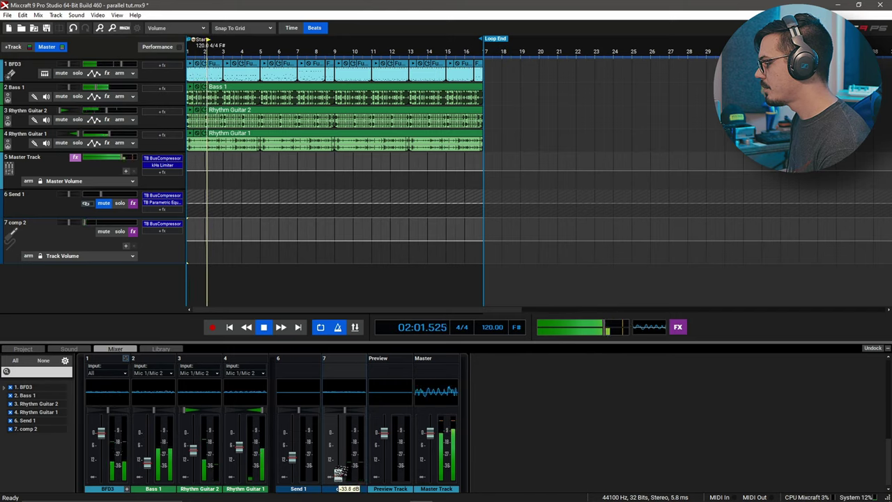
pyautogui.moveTo(339, 474); pyautogui.dragTo(339, 467)
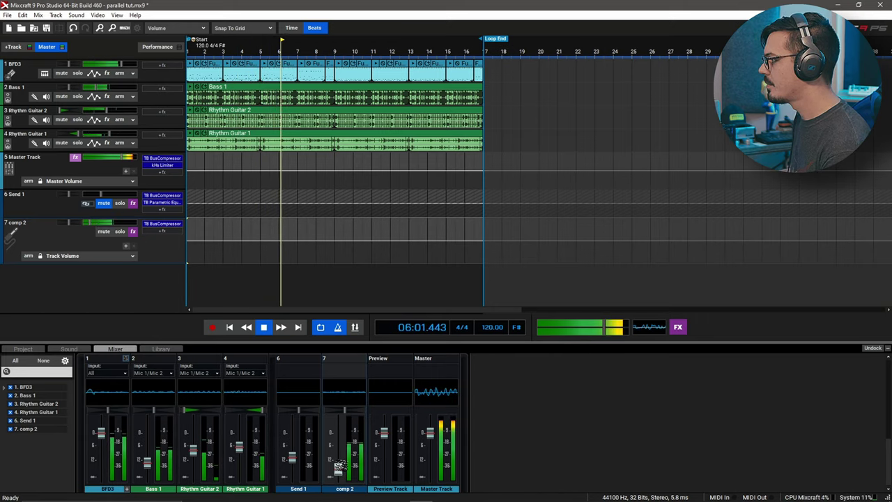
pyautogui.press('space')
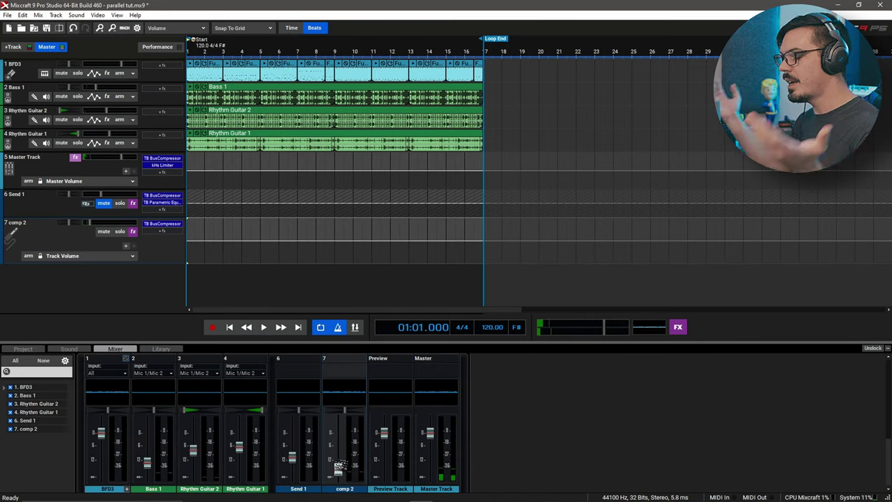